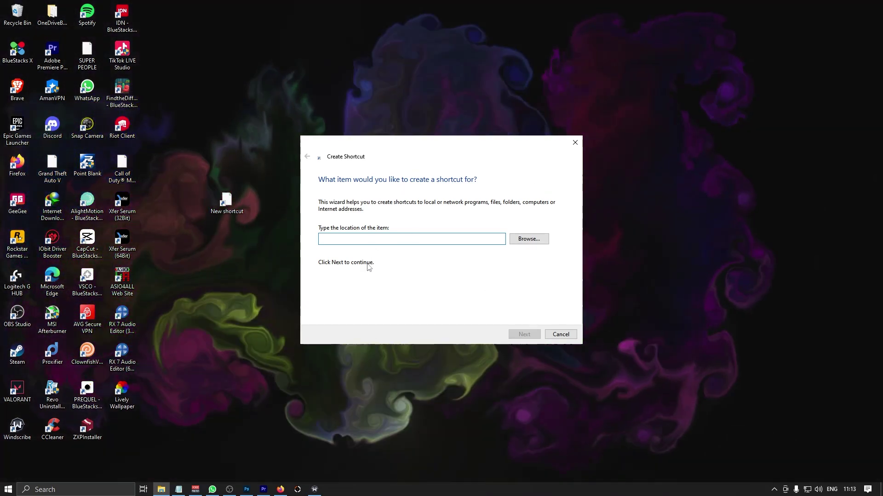
# Step: Create a desktop shortcut named restart for Shutdown.exe -r -t 00, copying the command from the Notepad list
pyautogui.click(179, 489)
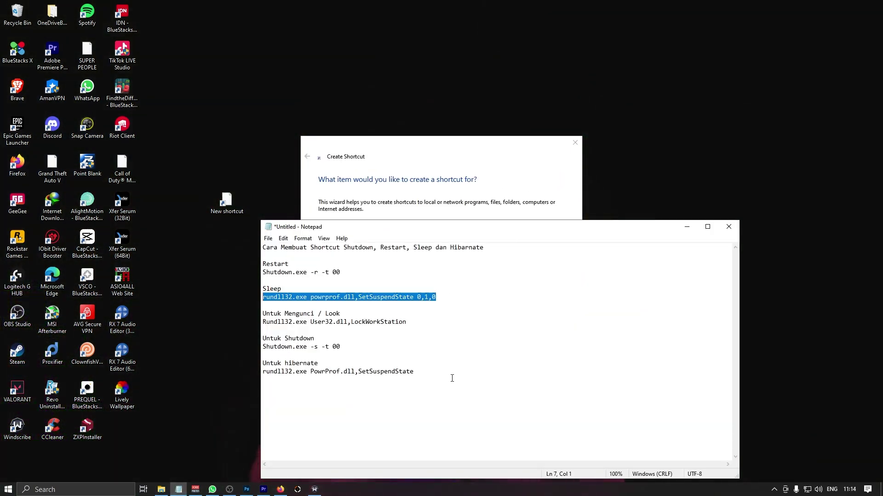
pyautogui.moveTo(365, 372); pyautogui.dragTo(262, 247)
pyautogui.click(499, 299)
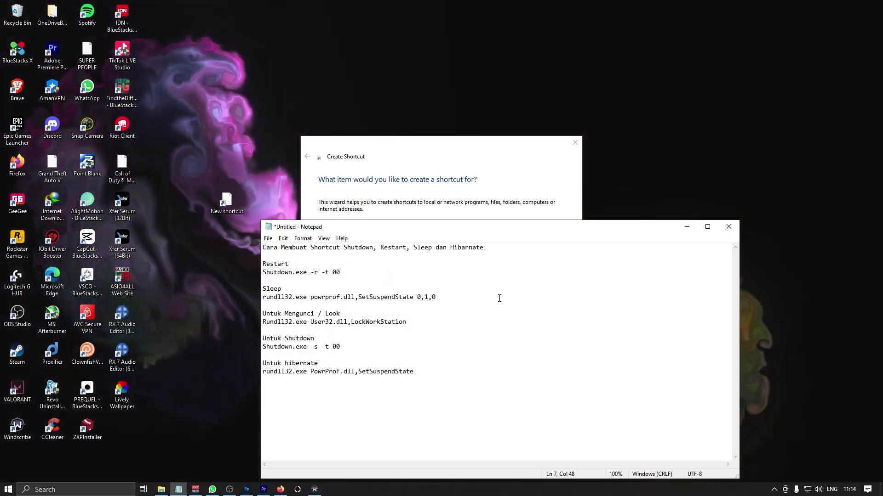
pyautogui.moveTo(503, 222); pyautogui.dragTo(502, 277)
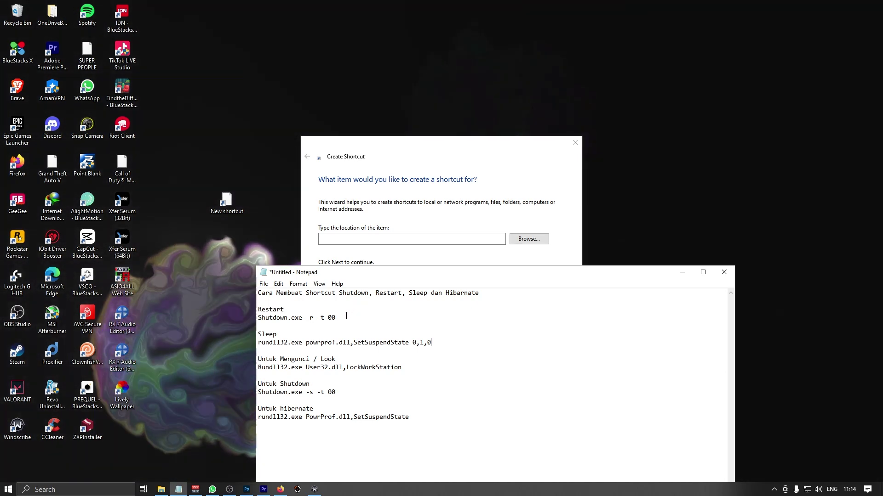
pyautogui.moveTo(341, 318); pyautogui.dragTo(258, 320)
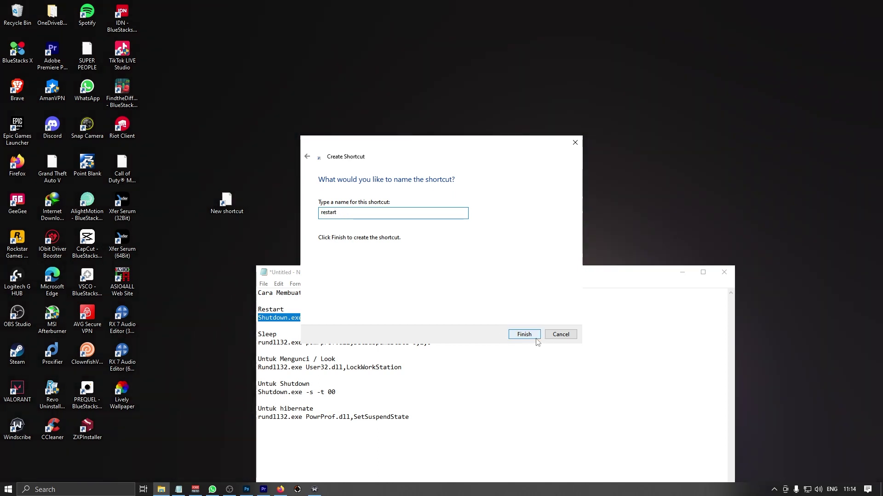
pyautogui.click(524, 334)
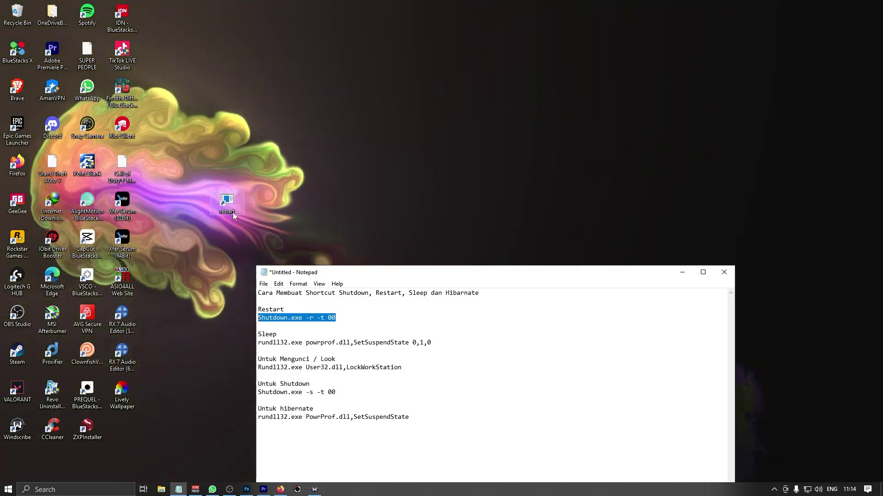
# Step: Give the restart shortcut the blue circular-arrows icon from SHELL32 and place it in the empty far upper corner of the desktop
pyautogui.moveTo(227, 203); pyautogui.dragTo(338, 87)
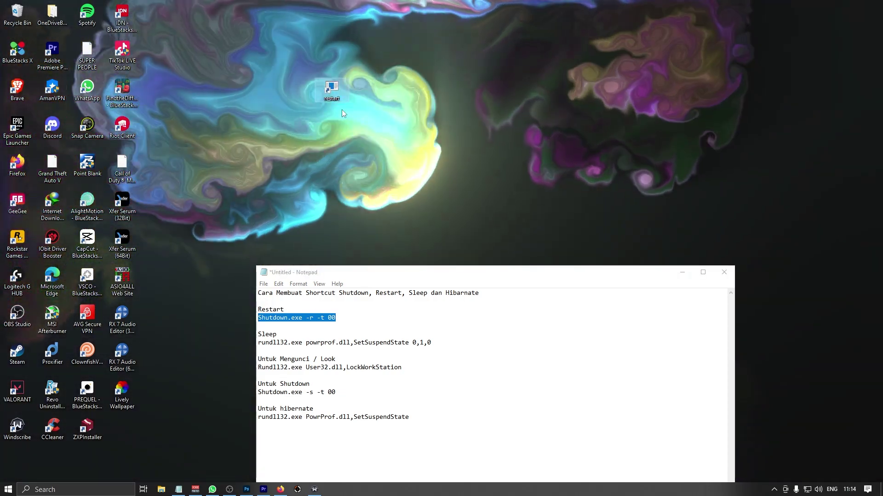
pyautogui.rightClick(338, 87)
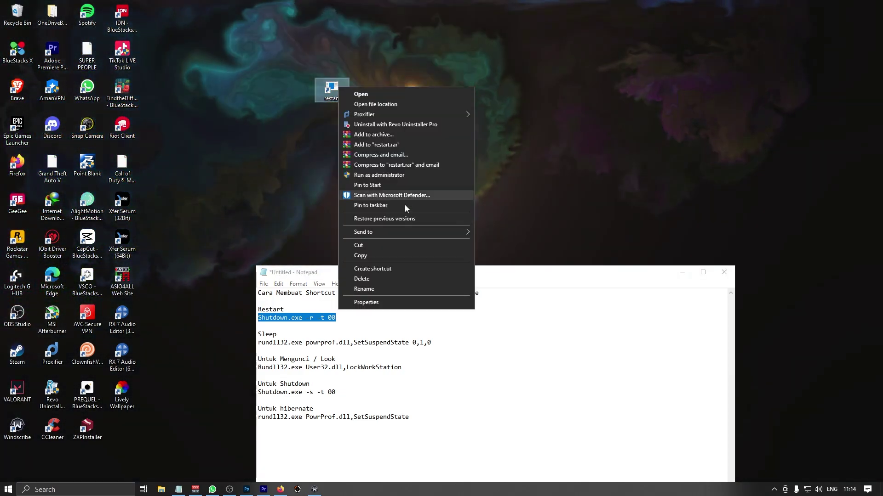
pyautogui.click(392, 300)
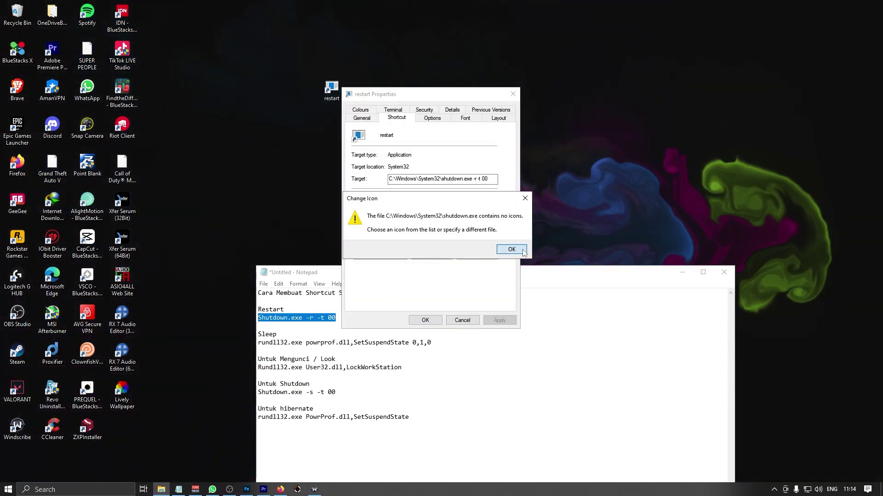
pyautogui.click(515, 250)
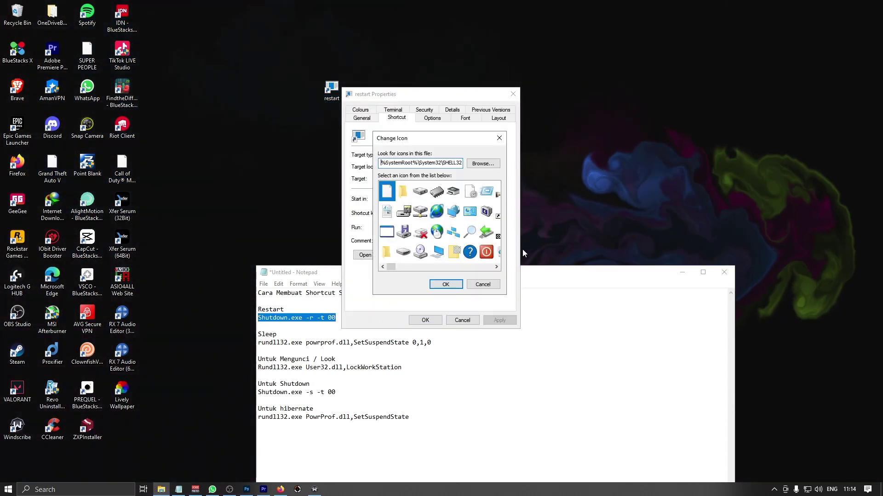
pyautogui.click(499, 269)
pyautogui.click(500, 269)
pyautogui.click(499, 269)
pyautogui.click(499, 269)
pyautogui.click(499, 269)
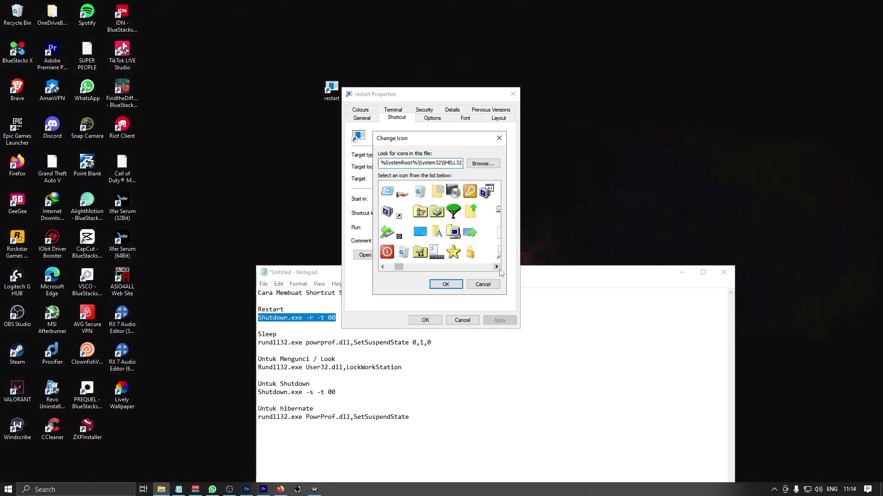
pyautogui.click(499, 269)
pyautogui.click(499, 269)
pyautogui.click(500, 269)
pyautogui.click(499, 269)
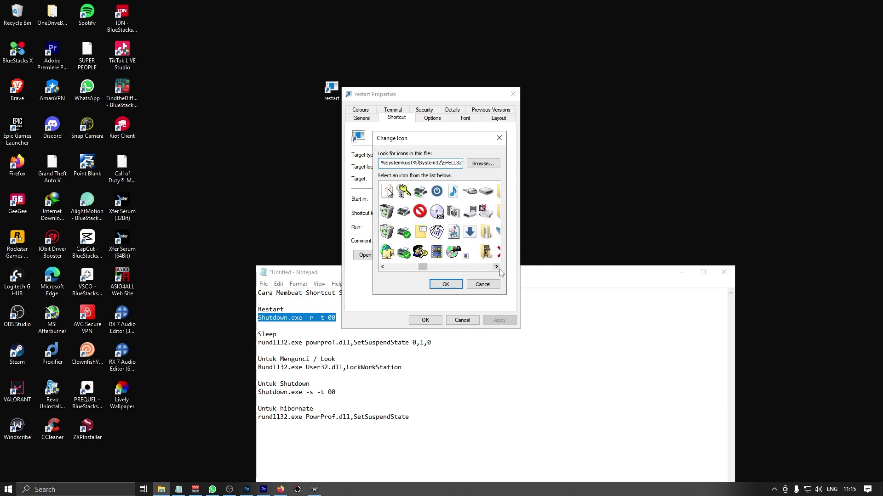
pyautogui.click(499, 269)
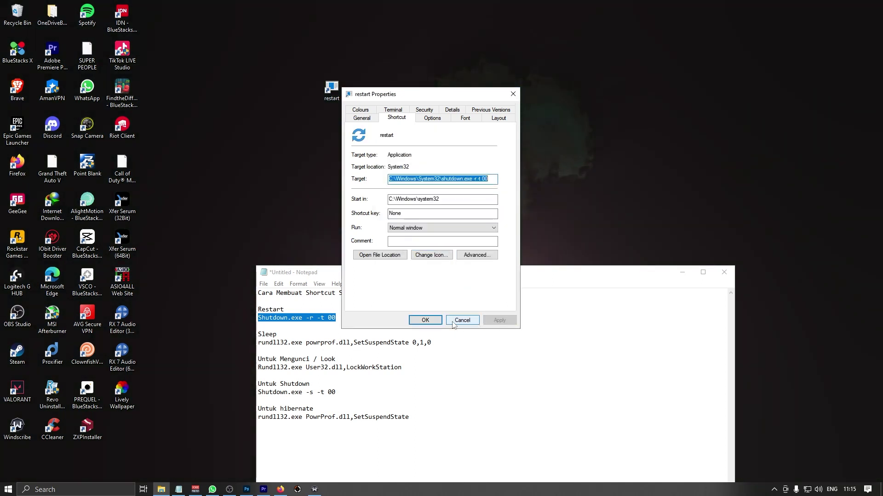
pyautogui.click(431, 321)
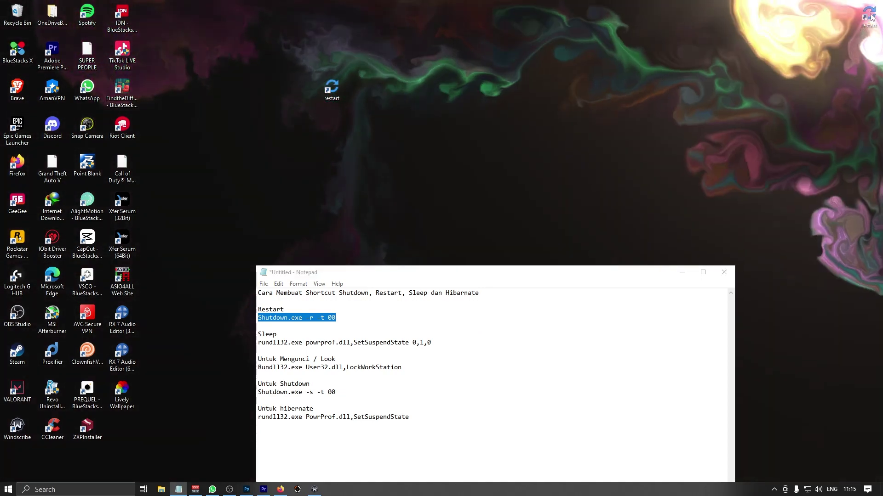
pyautogui.moveTo(333, 90); pyautogui.dragTo(869, 27)
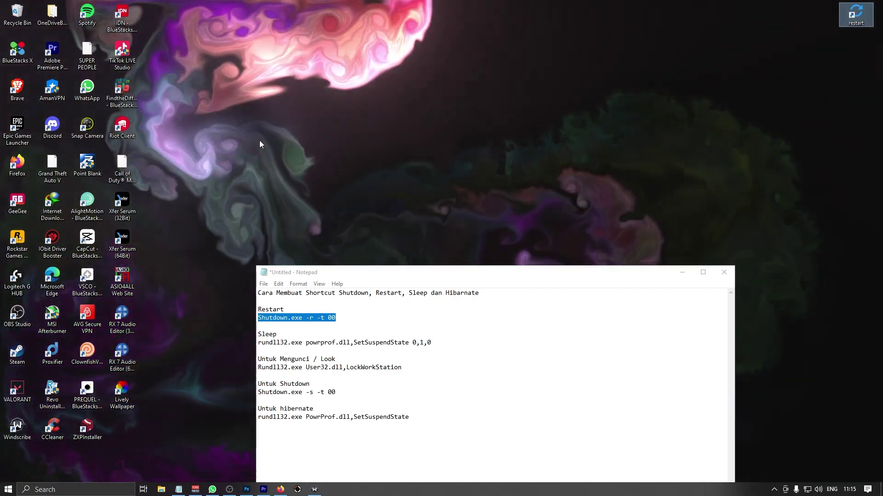
# Step: Create a desktop shortcut named shutdown for Shutdown.exe -s -t 00, copying the command from the Notepad list
pyautogui.rightClick(259, 140)
pyautogui.moveTo(285, 228)
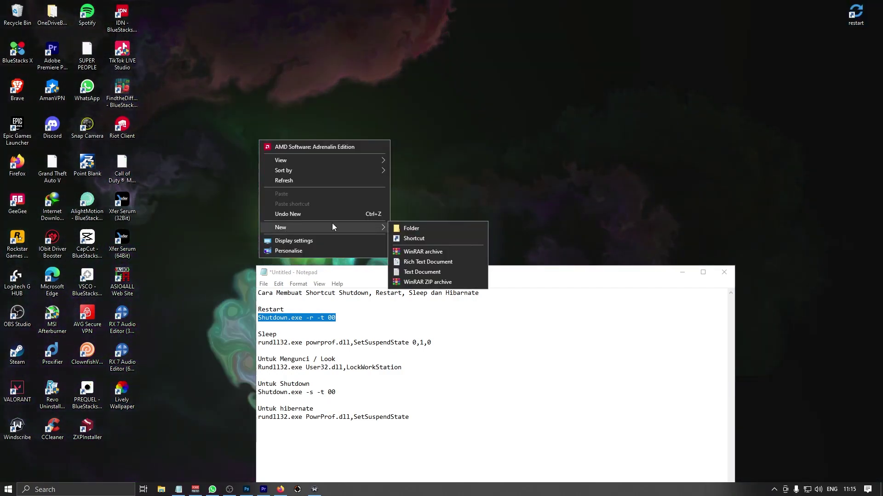
pyautogui.click(427, 238)
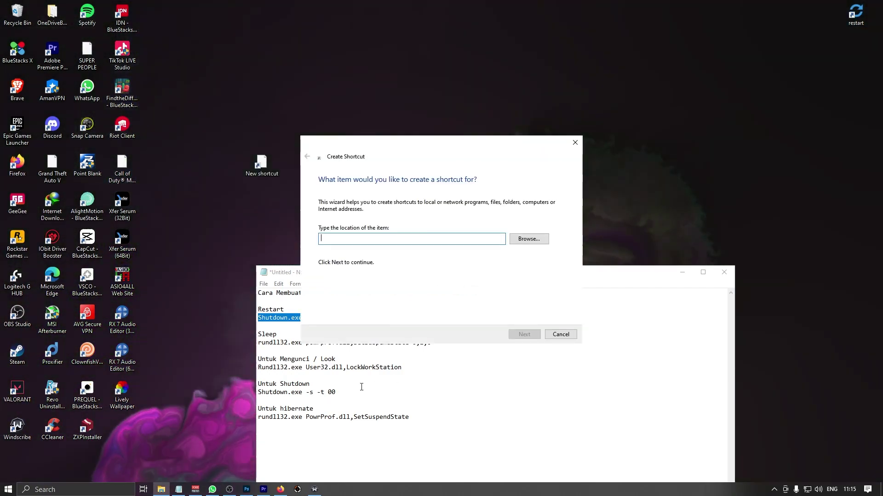
pyautogui.moveTo(338, 392); pyautogui.dragTo(260, 393)
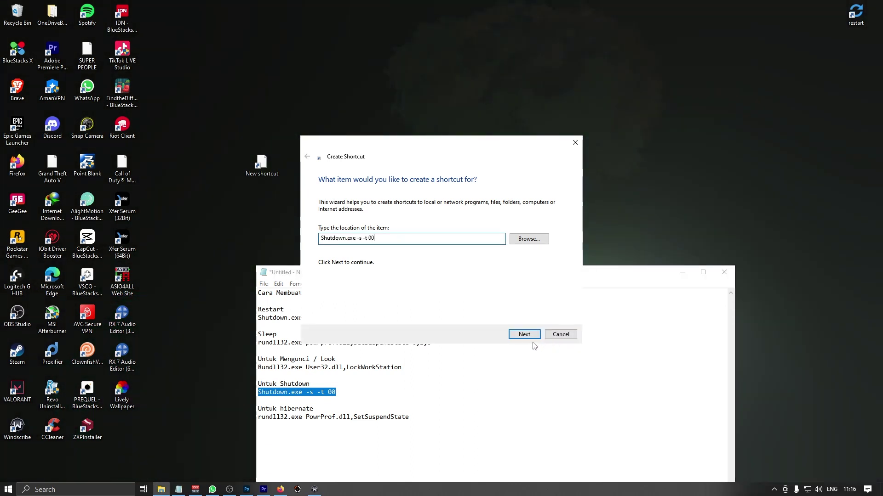
pyautogui.click(524, 334)
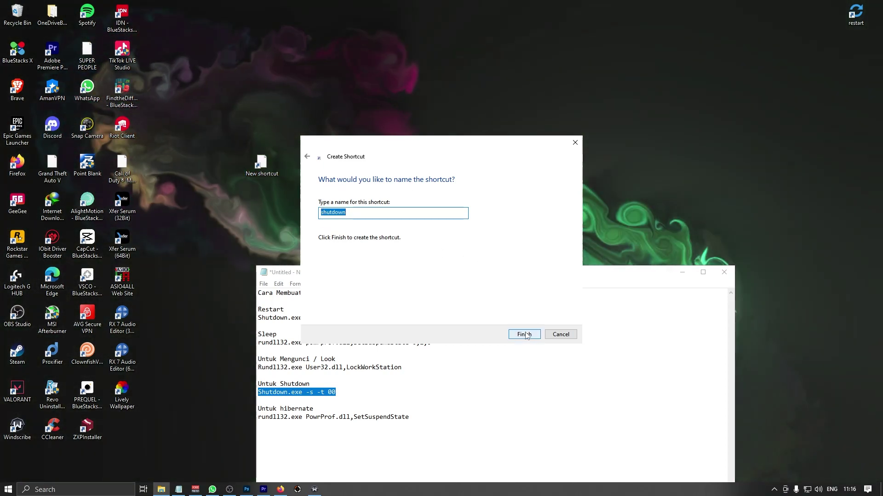
pyautogui.click(525, 333)
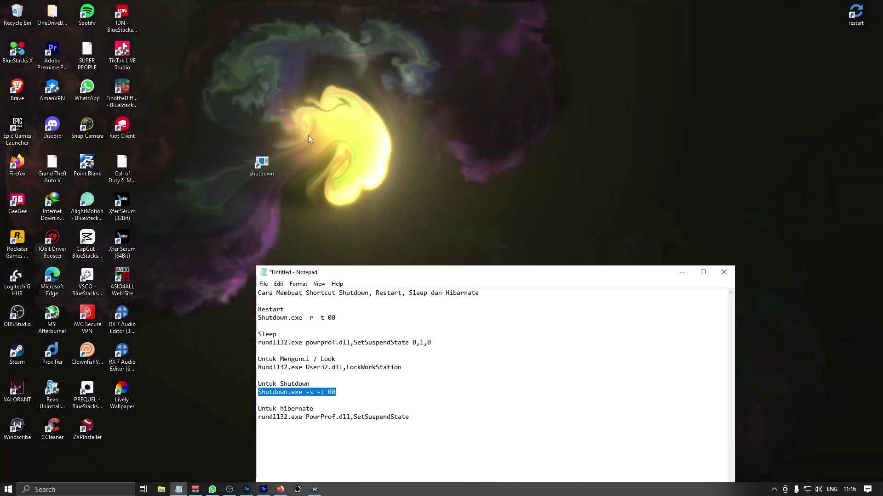
# Step: Give the shutdown shortcut the red power icon and place it directly beneath the restart shortcut
pyautogui.click(264, 165)
pyautogui.rightClick(267, 167)
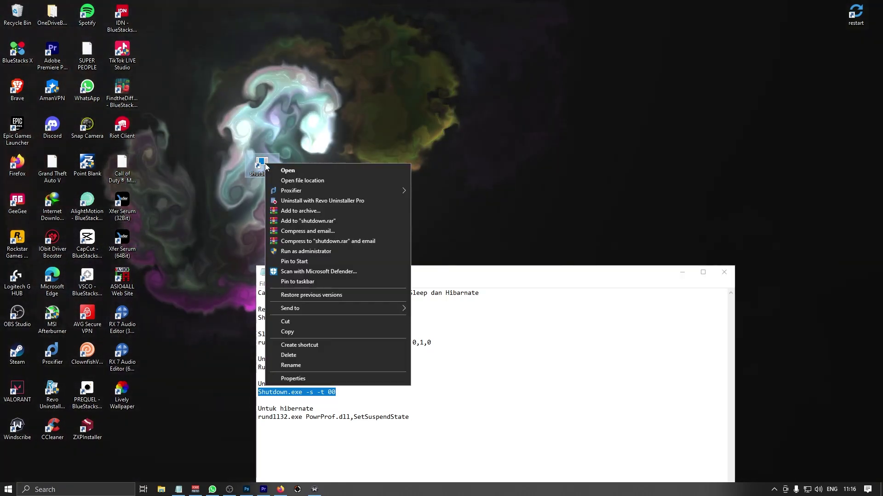
pyautogui.click(307, 378)
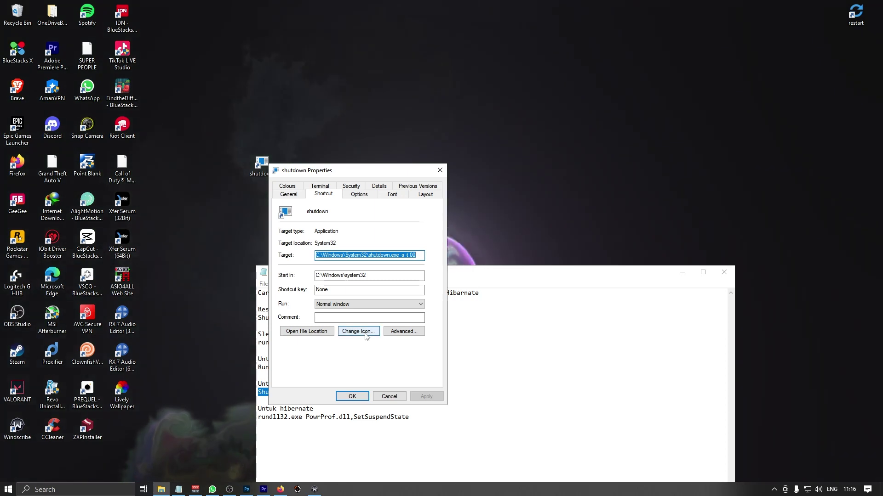
pyautogui.click(510, 248)
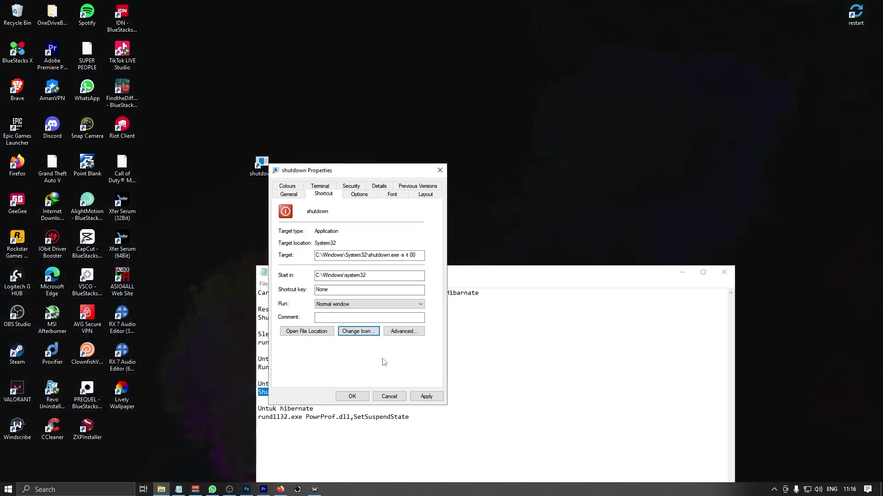
pyautogui.click(363, 396)
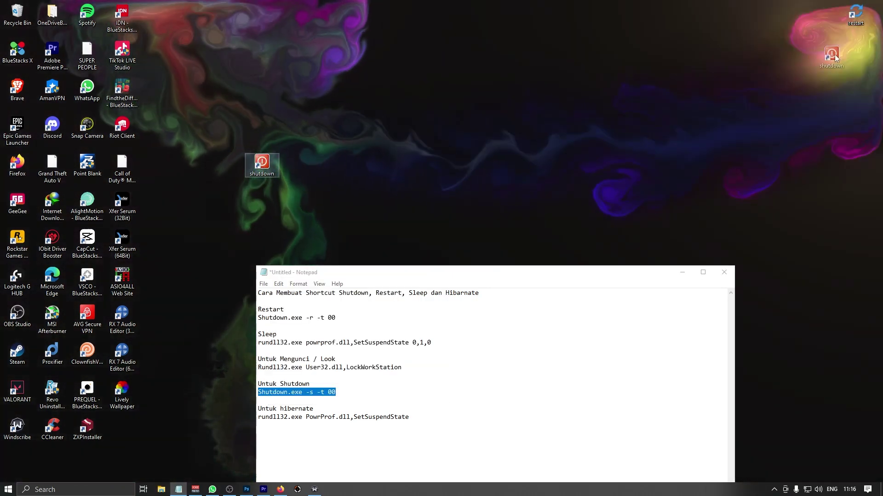
pyautogui.moveTo(262, 163); pyautogui.dragTo(861, 54)
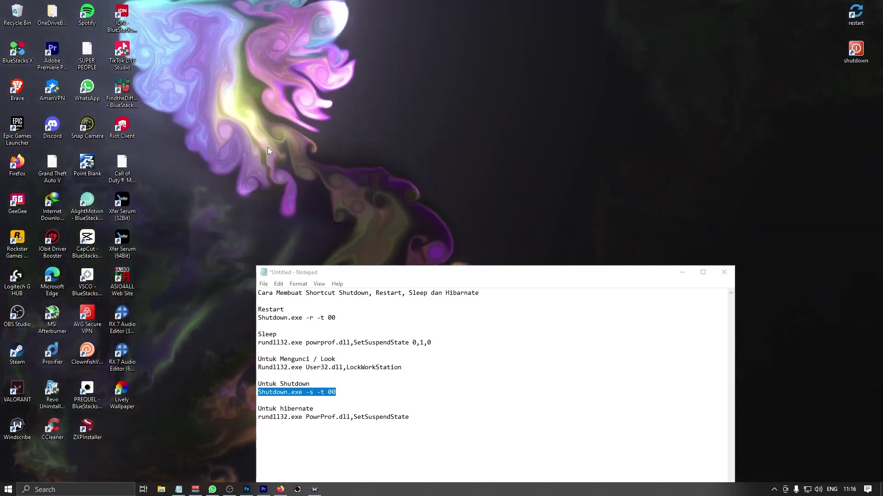
# Step: Create a desktop shortcut named look for Rundll32.exe User32.dll,LockWorkStation, copying the command from the Notepad list
pyautogui.rightClick(268, 147)
pyautogui.moveTo(303, 233)
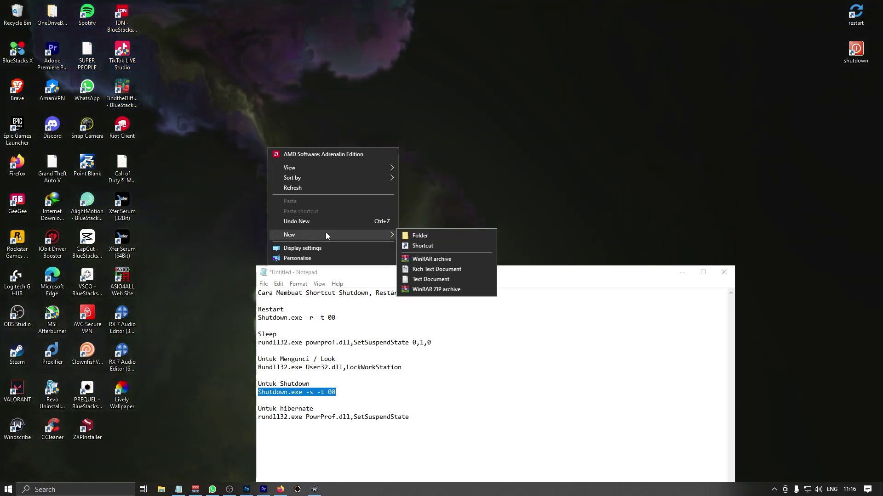
pyautogui.click(457, 244)
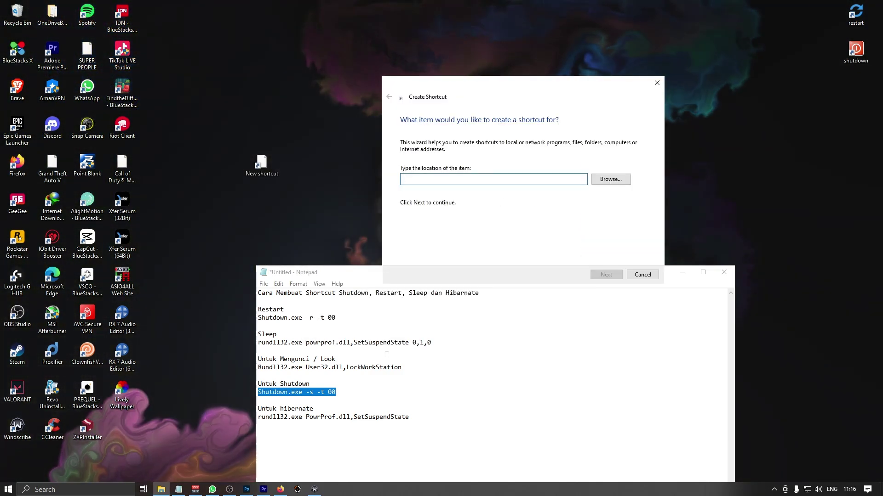
pyautogui.moveTo(399, 367); pyautogui.dragTo(259, 367)
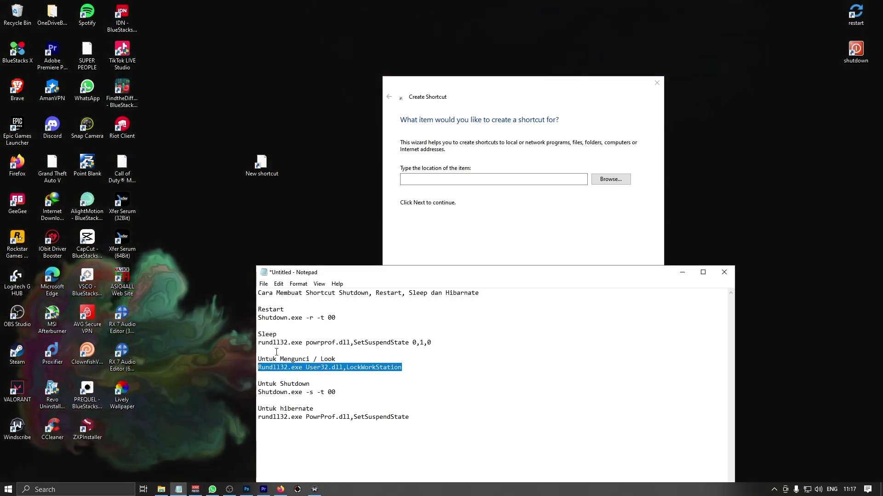
pyautogui.click(484, 178)
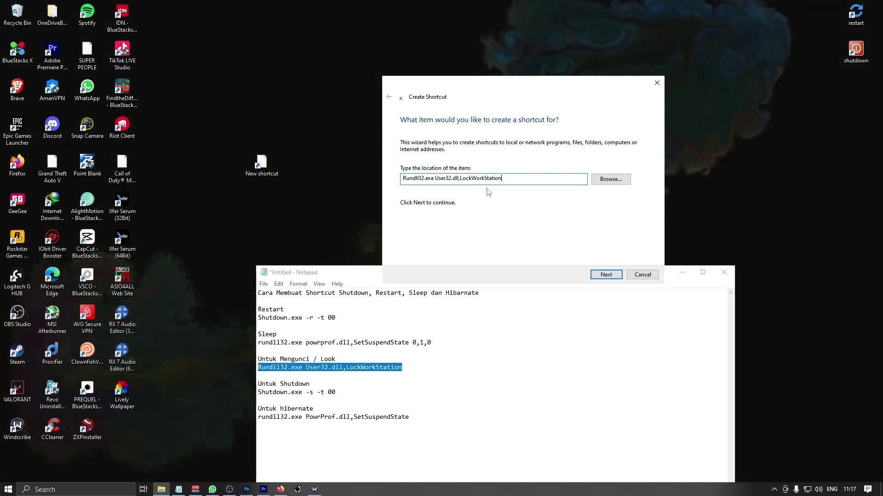
pyautogui.click(606, 275)
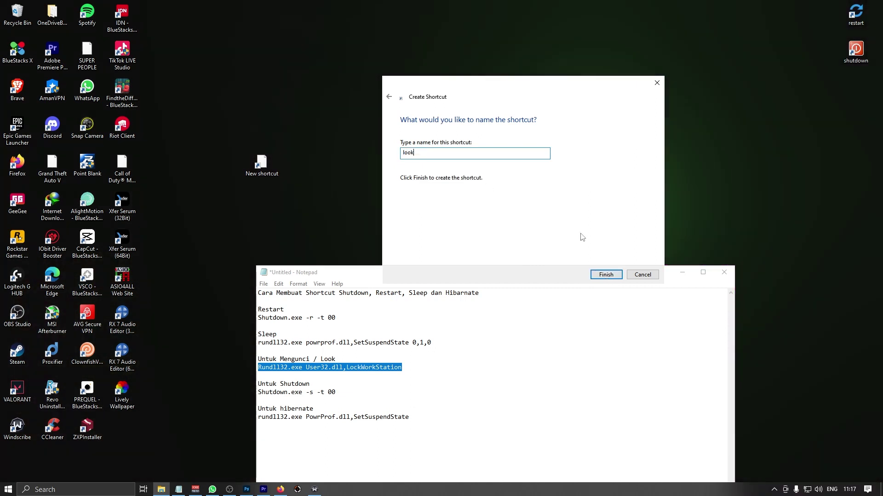
pyautogui.click(600, 275)
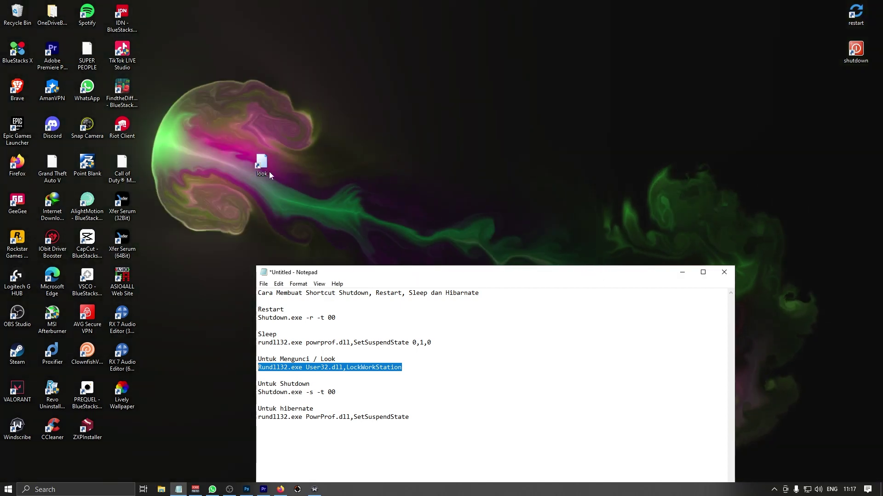
# Step: Move the look shortcut into open desktop space and review its shortcut properties
pyautogui.moveTo(269, 172); pyautogui.dragTo(394, 80)
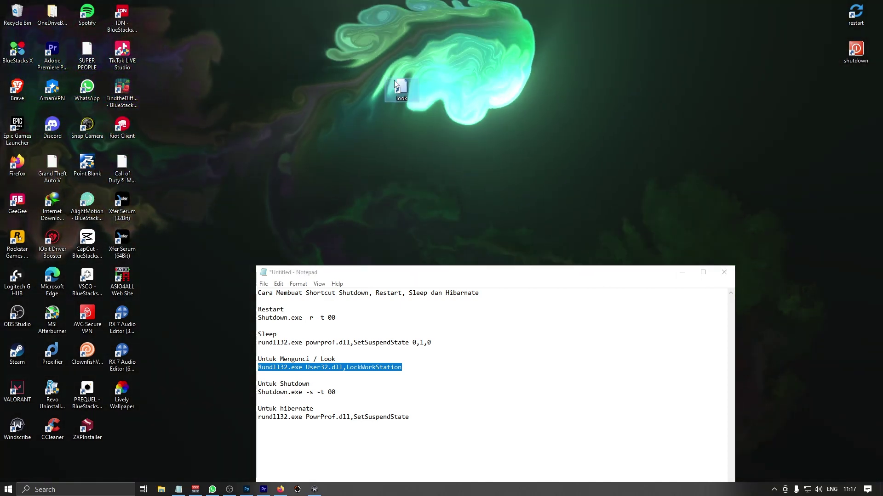
pyautogui.rightClick(398, 90)
pyautogui.click(461, 305)
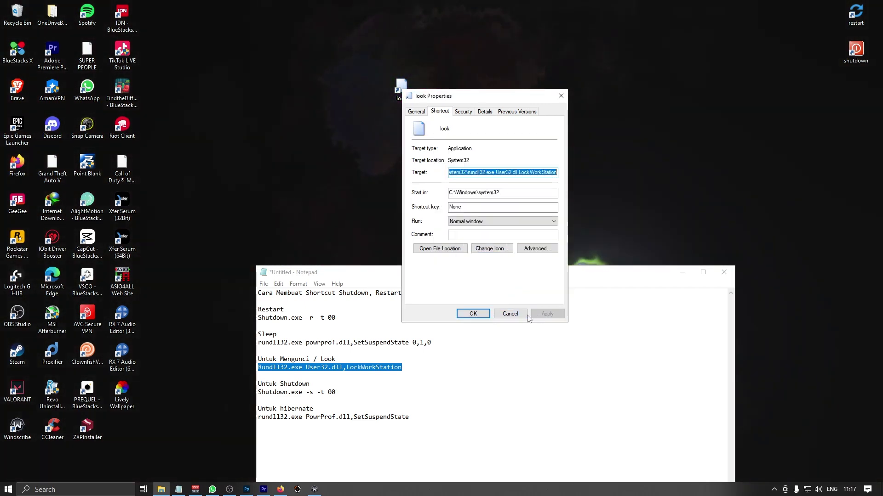
pyautogui.click(473, 313)
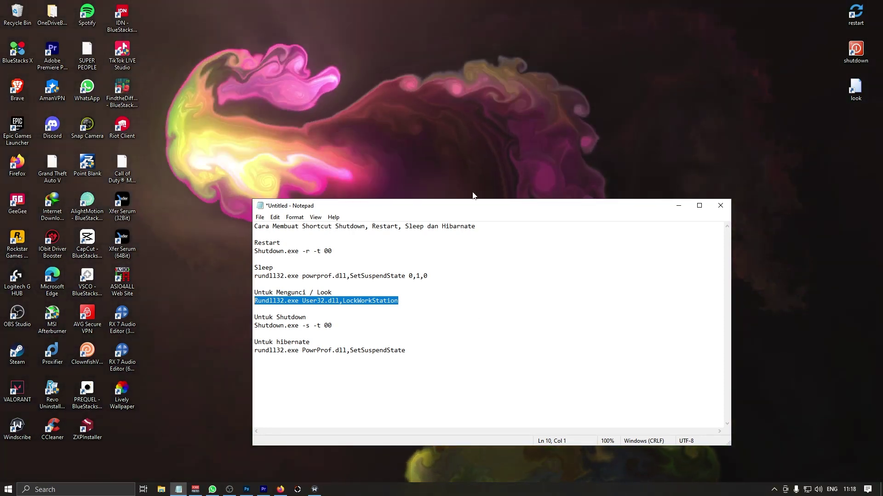
# Step: Show the bare desktop and run the look shortcut to test locking the computer
pyautogui.press('super+d')
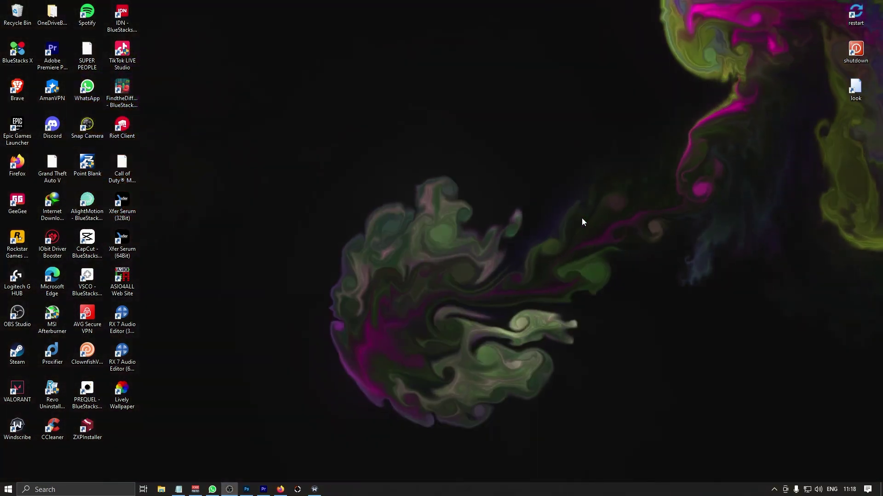
pyautogui.doubleClick(856, 88)
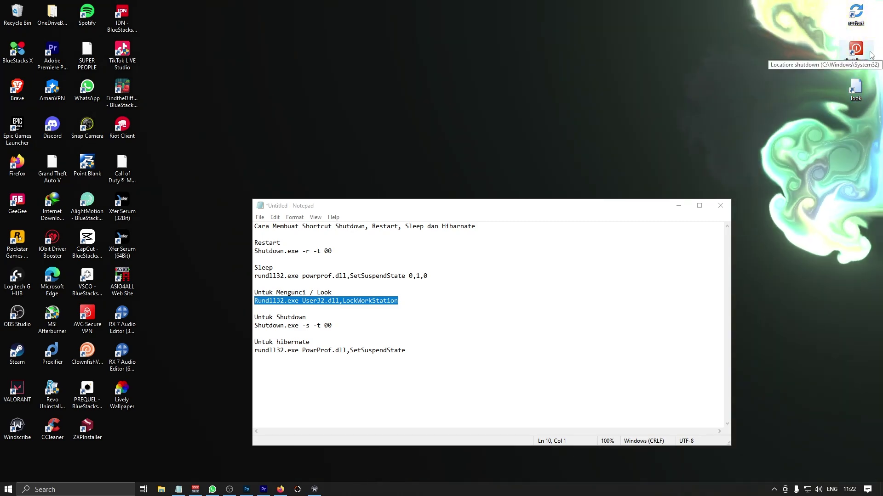
# Step: Pin the shutdown and restart shortcuts from the desktop to the start of the taskbar
pyautogui.moveTo(870, 55); pyautogui.dragTo(813, 75)
pyautogui.moveTo(342, 257); pyautogui.dragTo(153, 489)
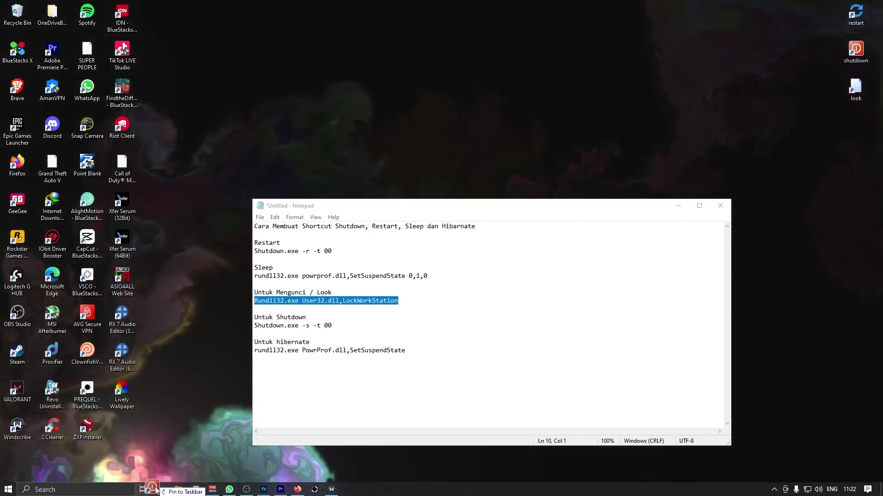
pyautogui.moveTo(856, 14); pyautogui.dragTo(175, 492)
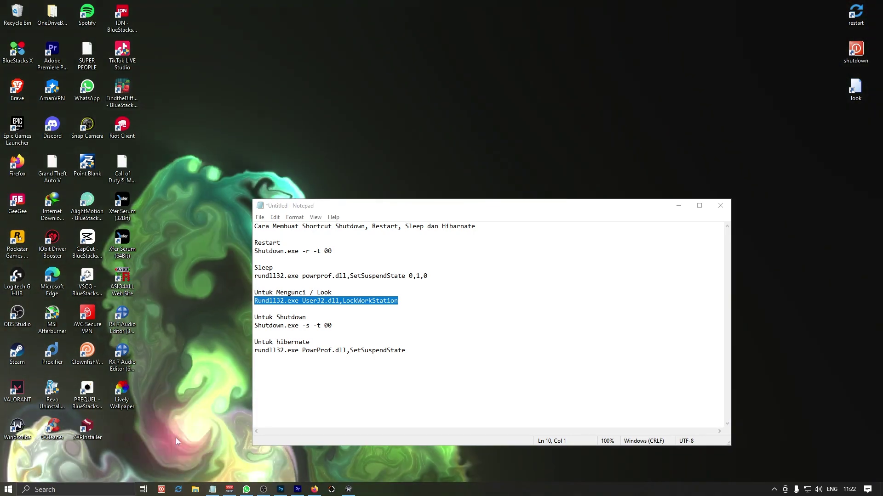